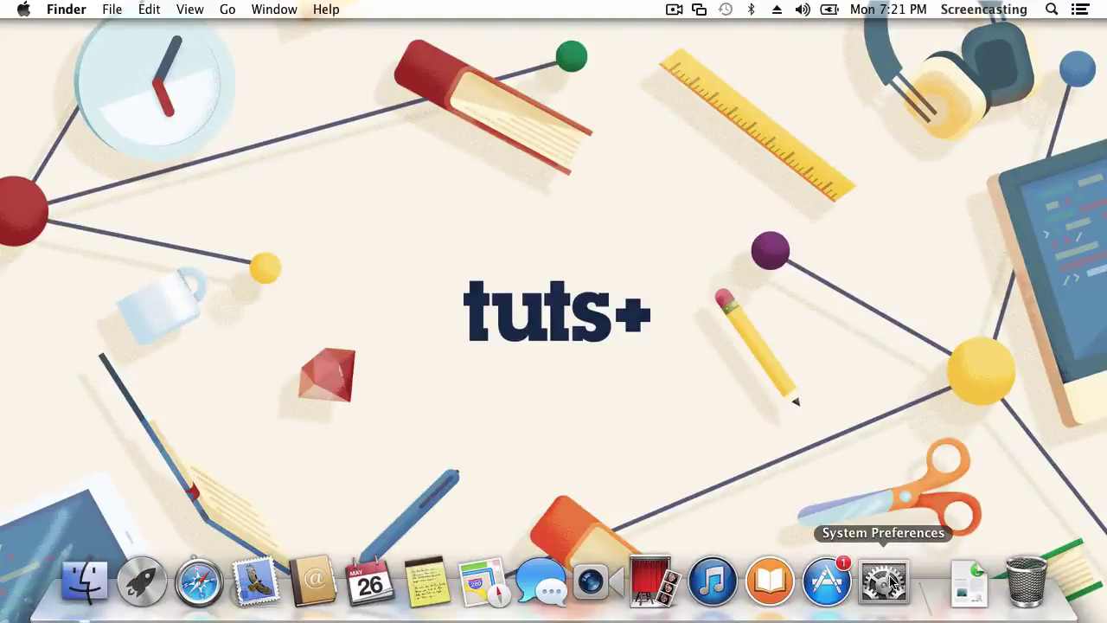
Open Sharing preferences, show Screen Sharing, and select its vnc://time-capsule.home/ address
{"action": "left_click", "coordinate": [883, 581]}
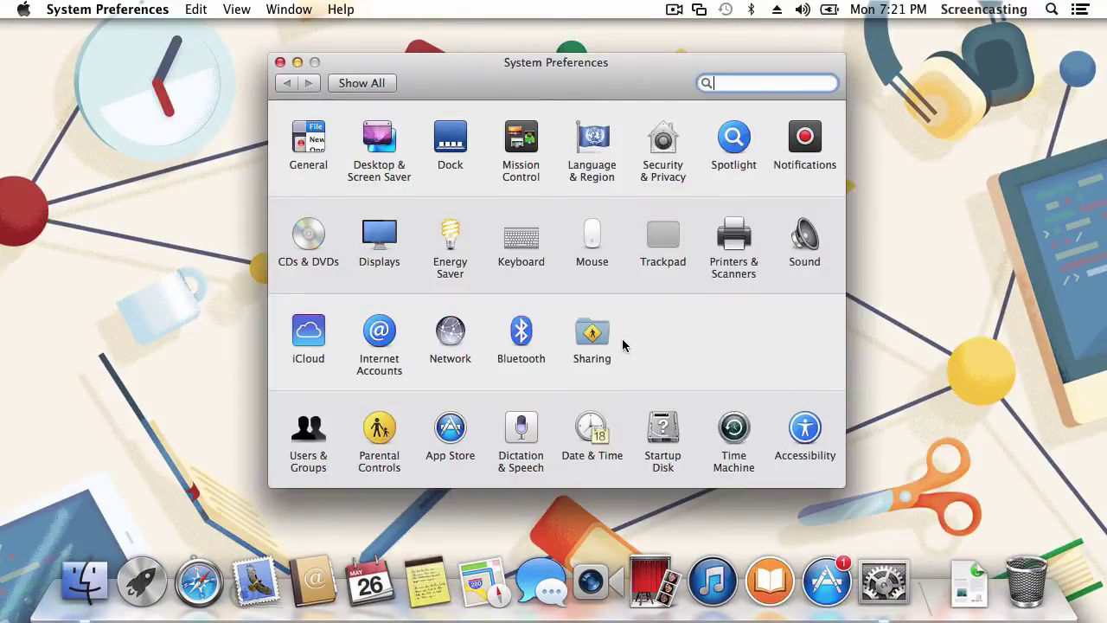
{"action": "left_click", "coordinate": [599, 346]}
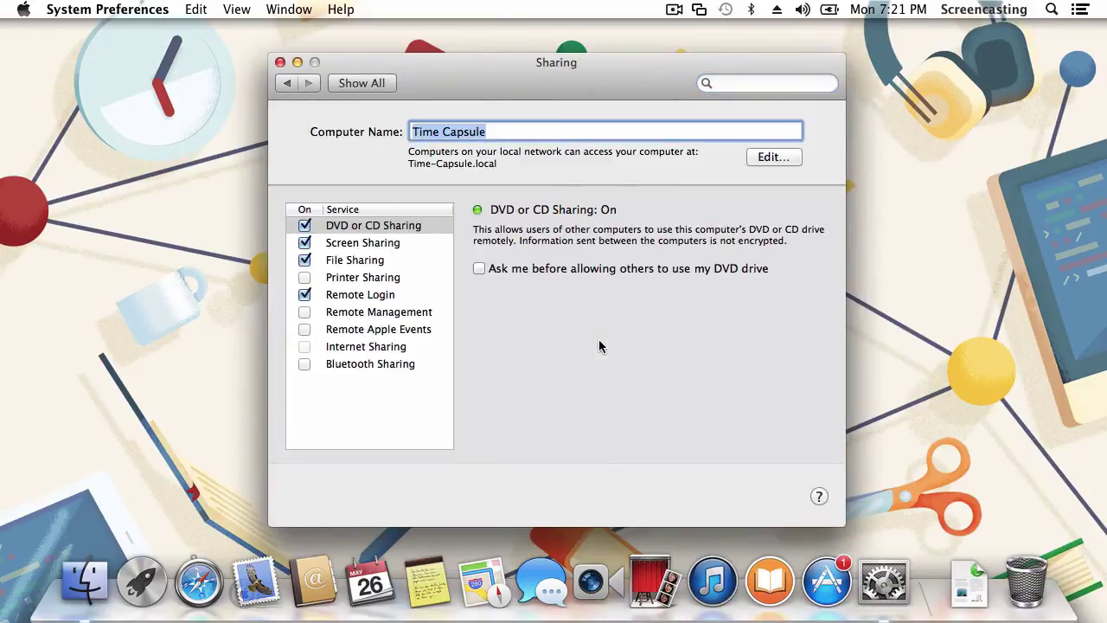
{"action": "left_click", "coordinate": [383, 243]}
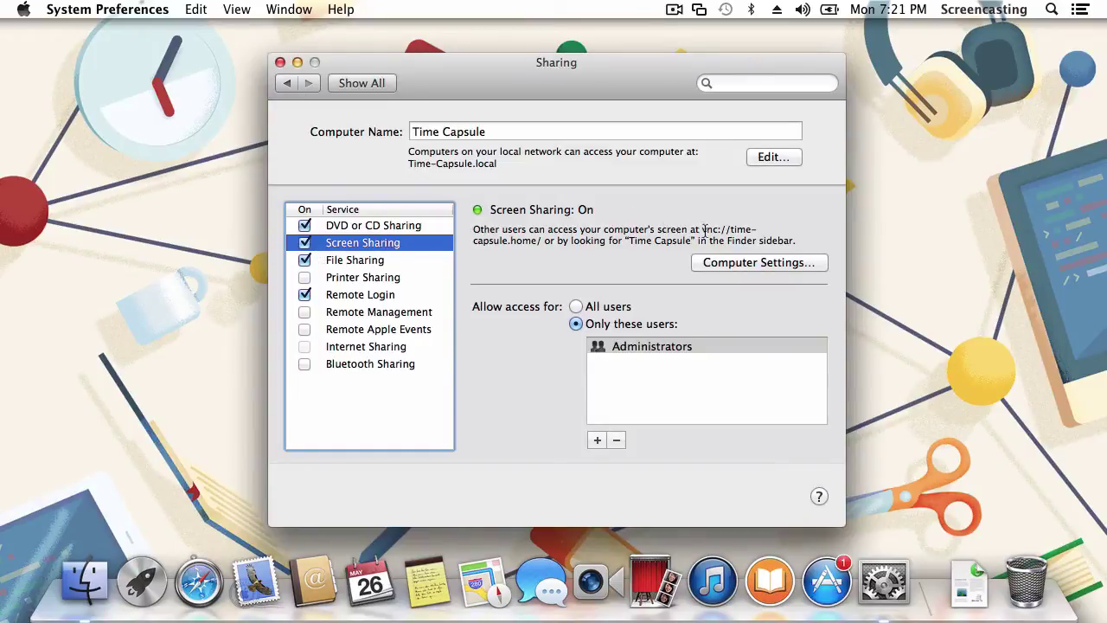
{"action": "left_click_drag", "start_coordinate": [702, 230], "coordinate": [541, 239]}
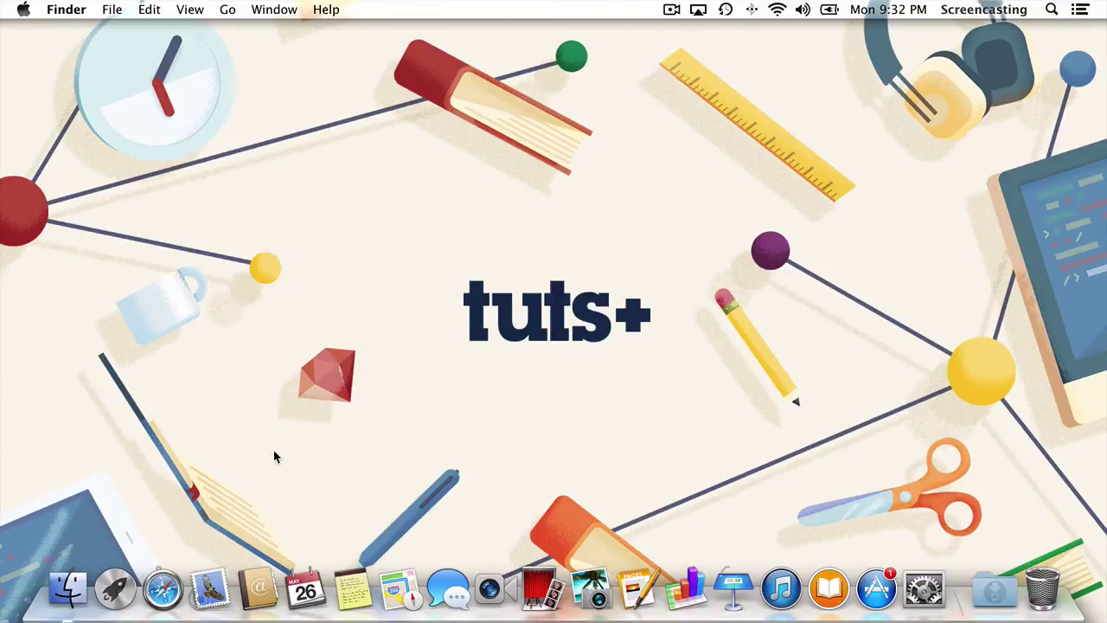
Open a Finder window and browse the shared computer Time Capsule
{"action": "left_click", "coordinate": [69, 592]}
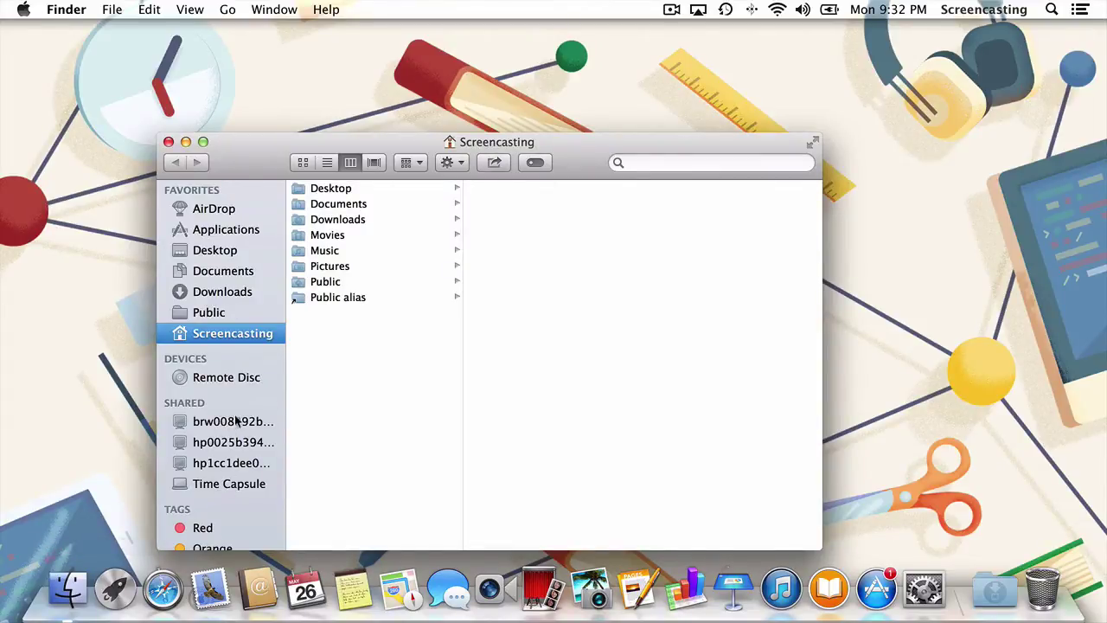
{"action": "left_click", "coordinate": [241, 488]}
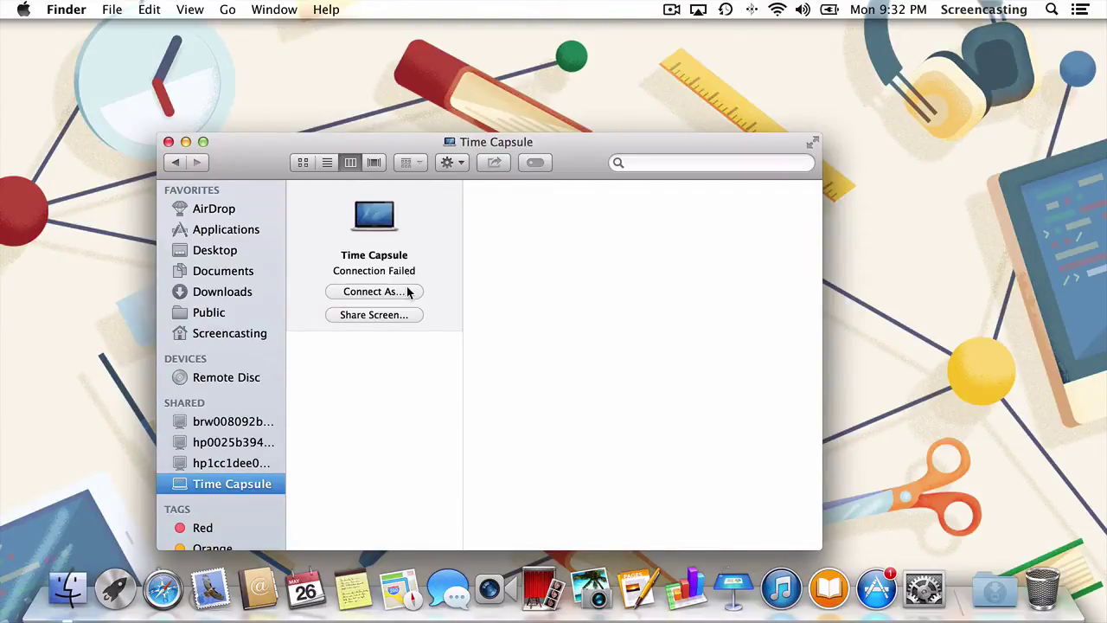
Enter the registered user's name and password for Time Capsule
{"action": "left_click", "coordinate": [409, 292]}
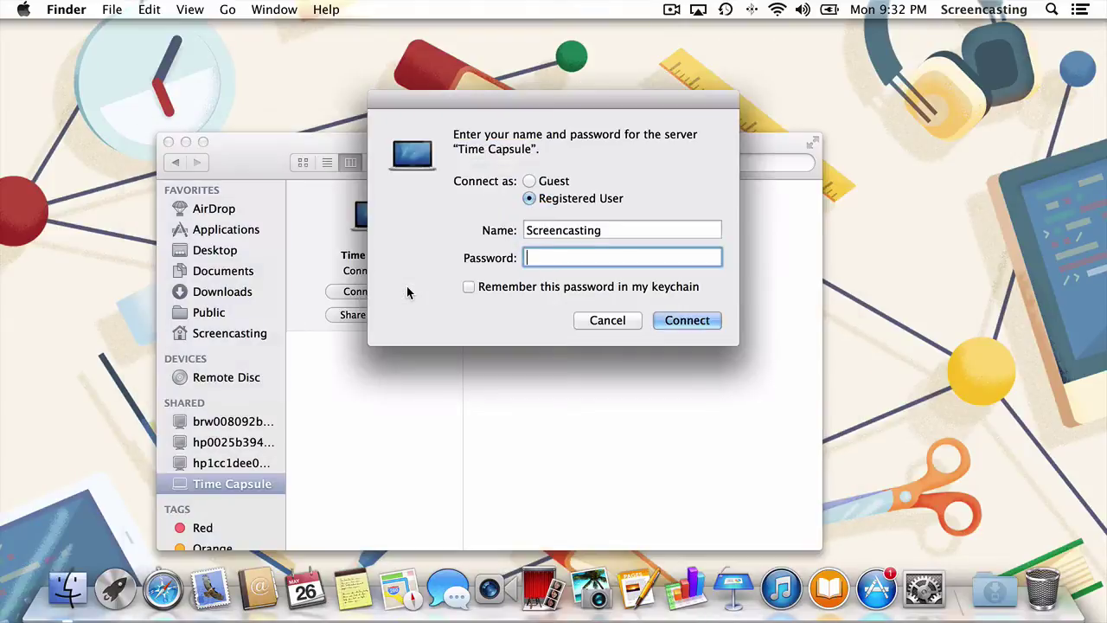
{"action": "key", "text": "shift+Tab"}
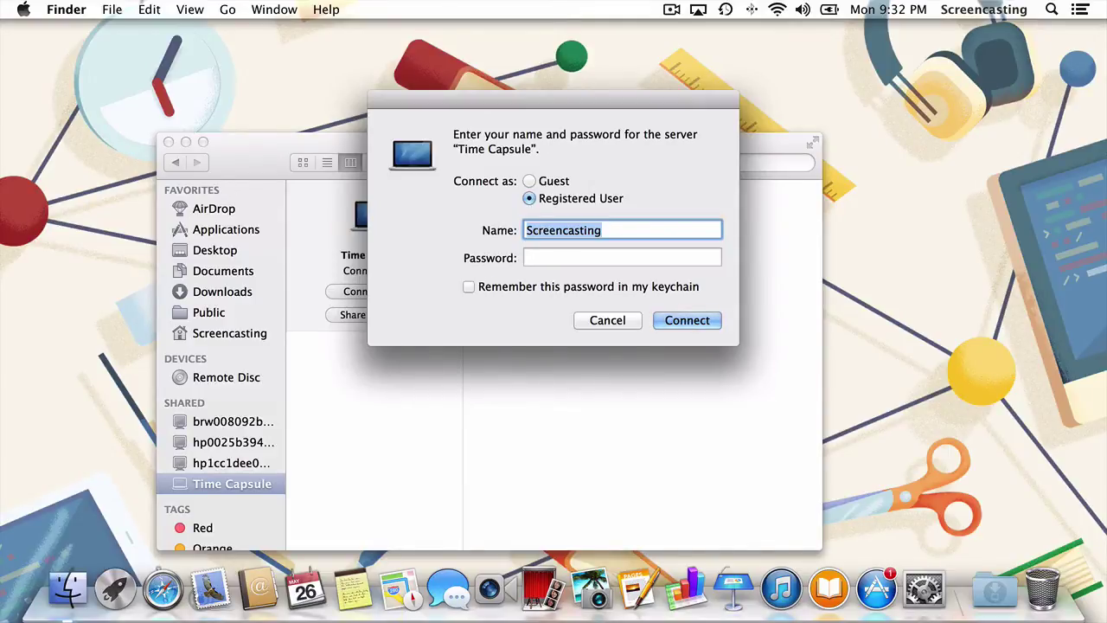
{"action": "type", "text": "Admin"}
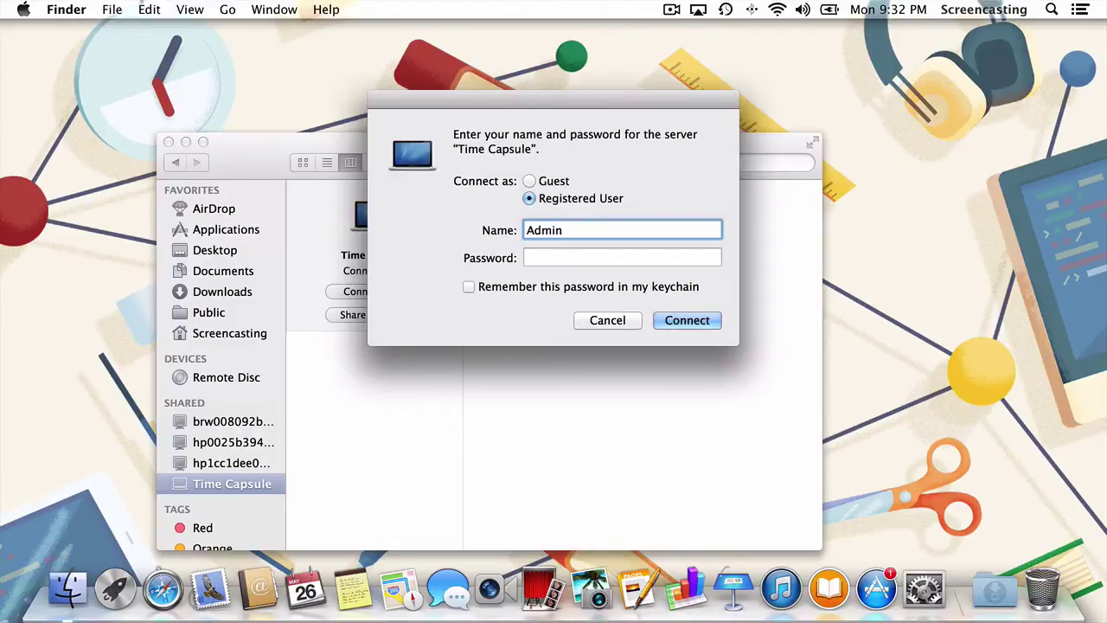
{"action": "key", "text": "Tab"}
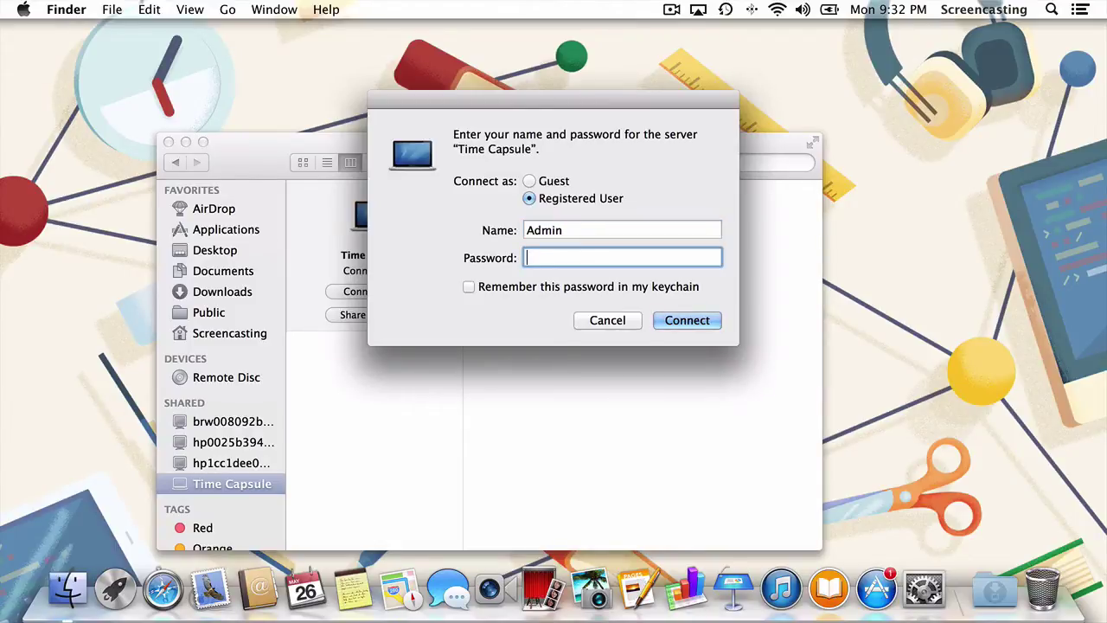
{"action": "type", "text": "***********"}
Remember the password in the keychain, connect, and share Time Capsule's screen
{"action": "left_click", "coordinate": [469, 287]}
{"action": "left_click", "coordinate": [677, 320]}
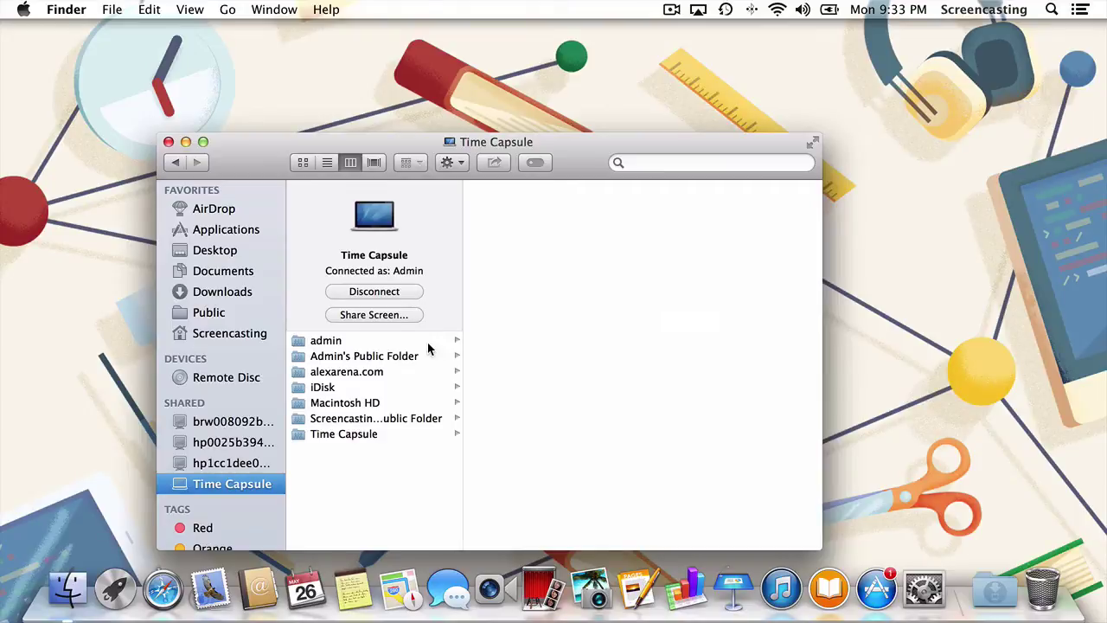
{"action": "left_click", "coordinate": [391, 317]}
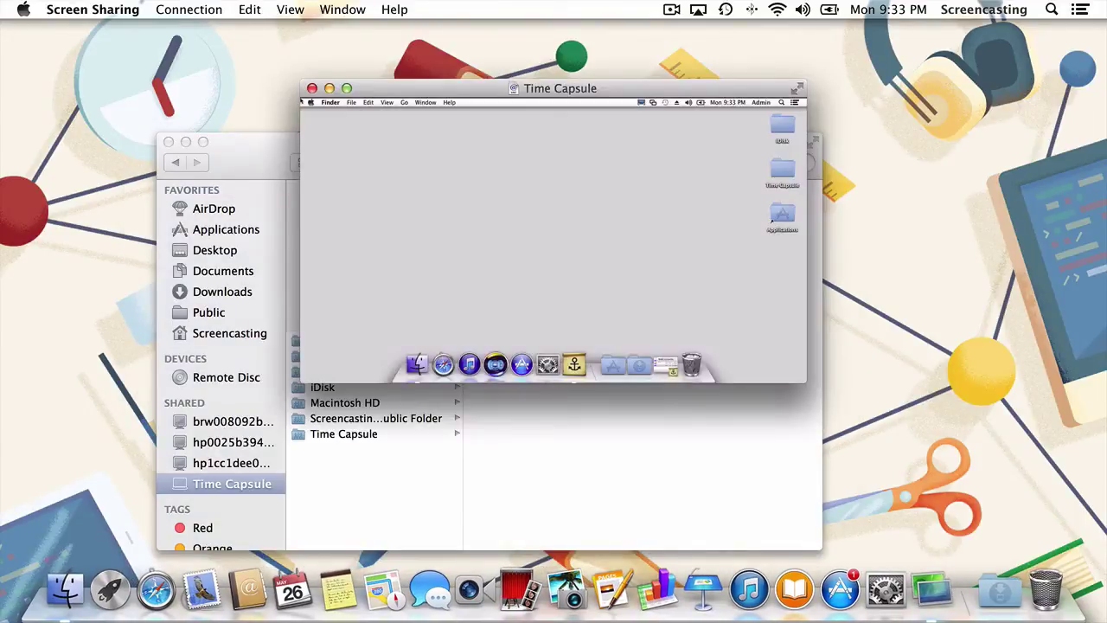
Open and close a Finder window on the remote Mac, then quit Screen Sharing
{"action": "left_click", "coordinate": [416, 364]}
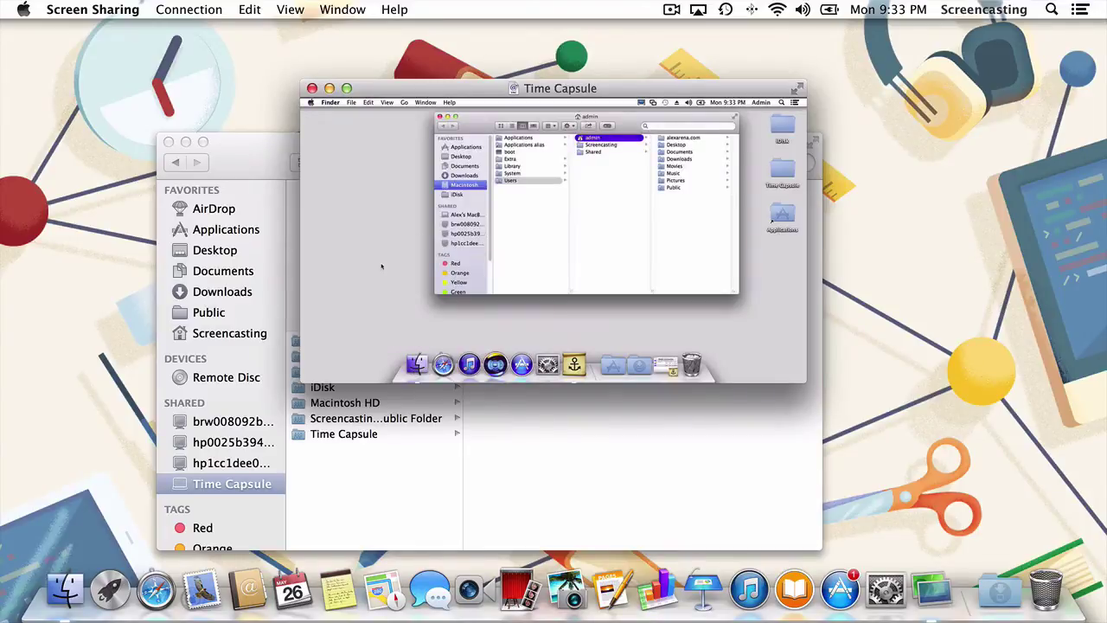
{"action": "key", "text": "super+w"}
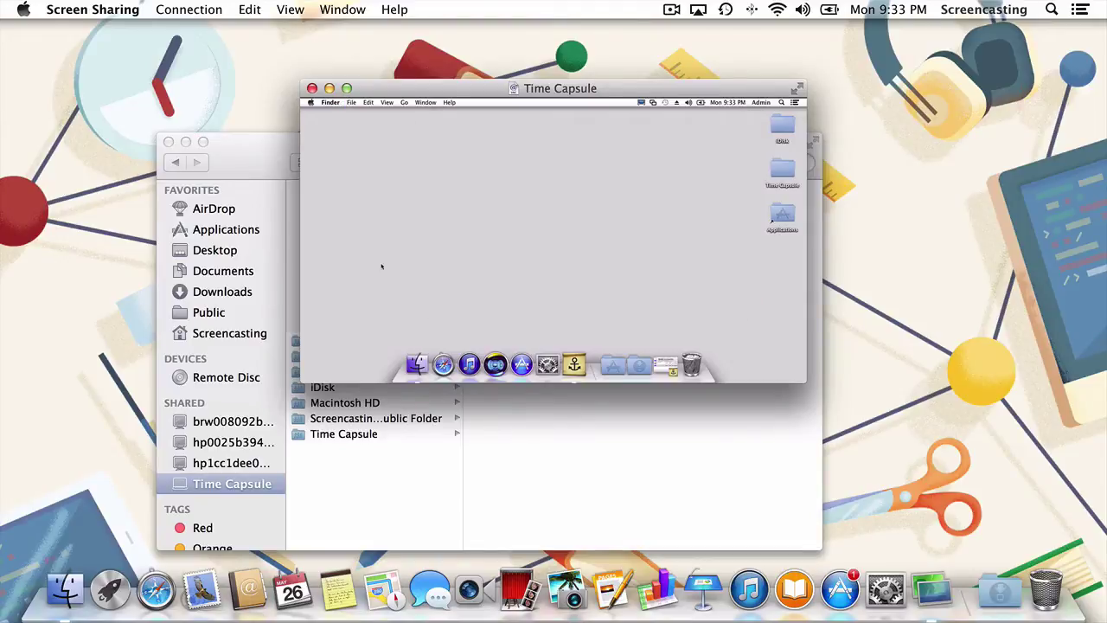
{"action": "left_click", "coordinate": [98, 8]}
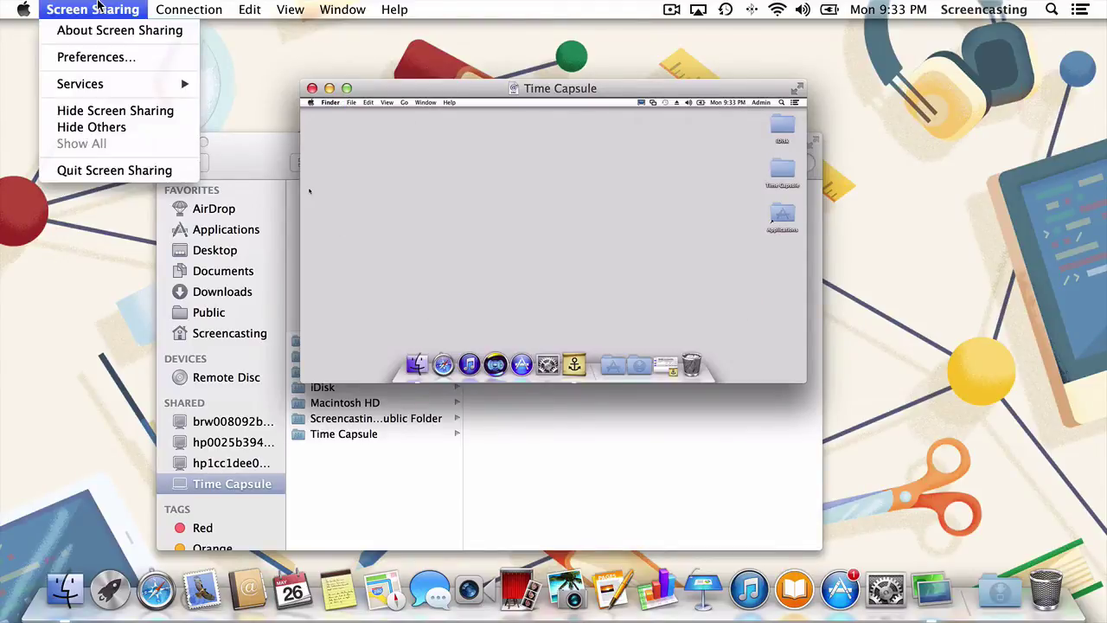
{"action": "left_click", "coordinate": [132, 171]}
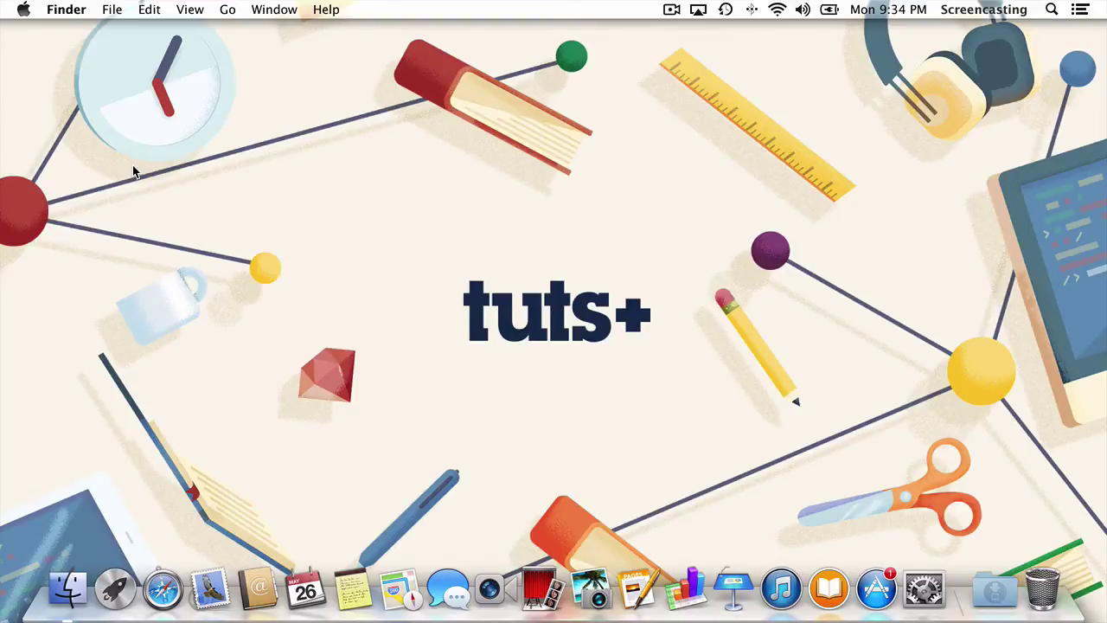
Bring up Spotlight search
{"action": "key", "text": "super+space"}
In Terminal, run ln -s linking Screen Sharing.app into /Applications, then quit Terminal
{"action": "type", "text": "ter"}
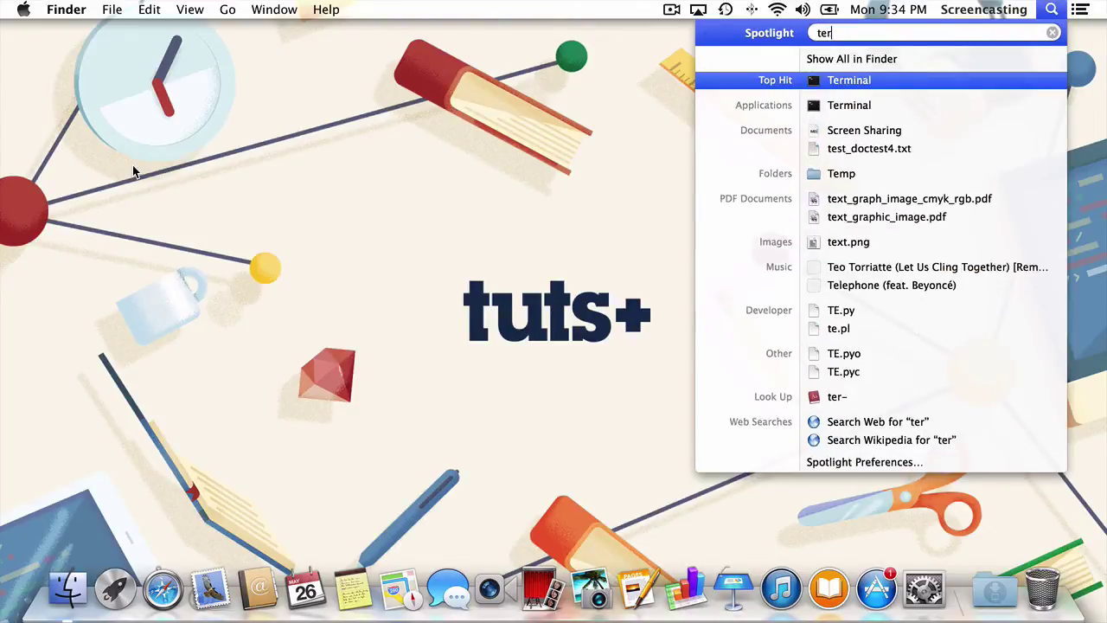
{"action": "key", "text": "Return"}
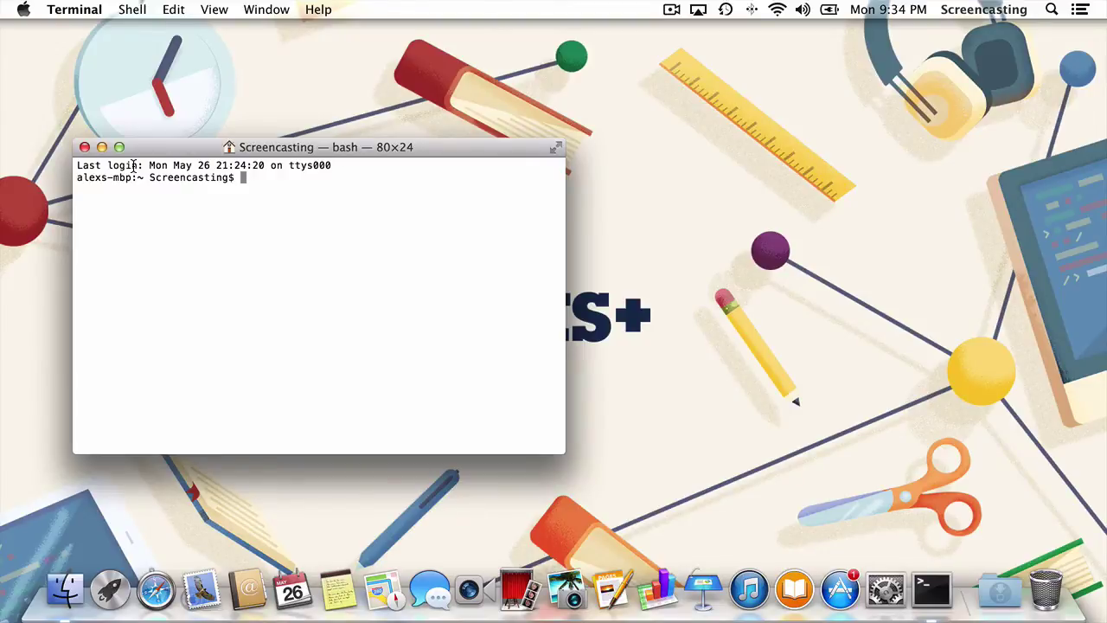
{"action": "type", "text": "ln -s /System/Library/CoreServices/Screen\\ Sharing.app /Applications/Screen\\ Sharing"}
{"action": "key", "text": "Return"}
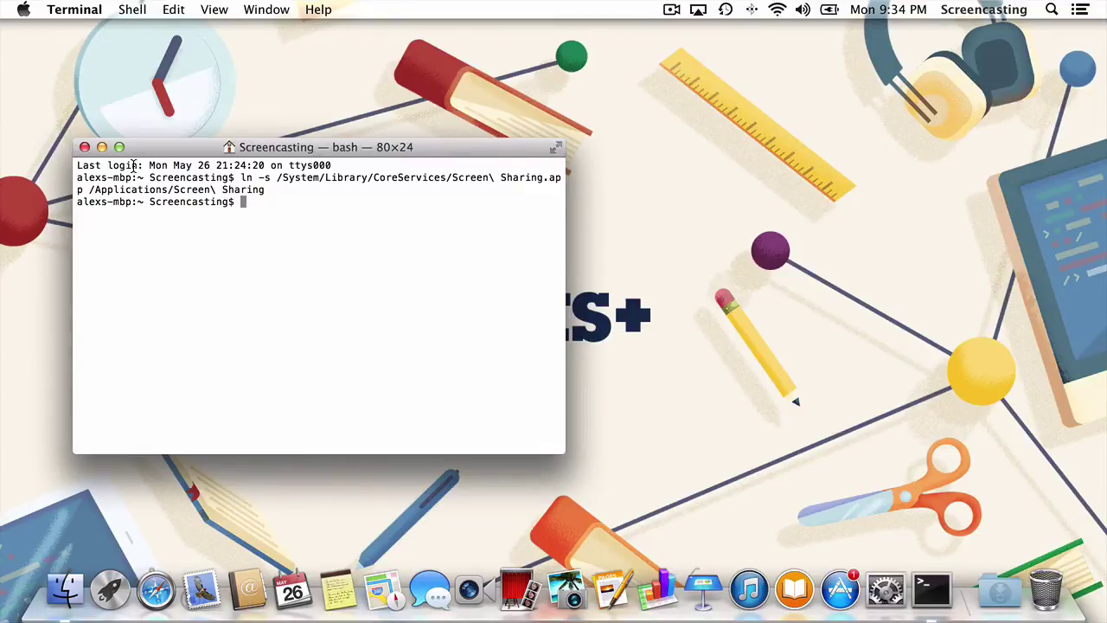
{"action": "key", "text": "super+q"}
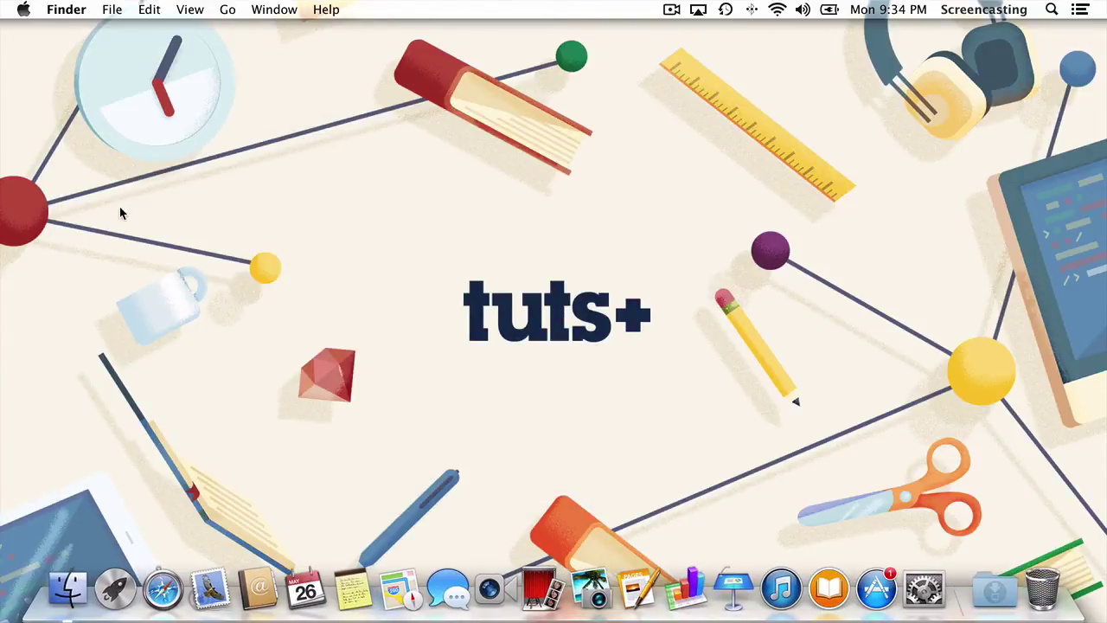
Drag the Screen Sharing alias from Applications into the Dock and close the window
{"action": "left_click", "coordinate": [53, 586]}
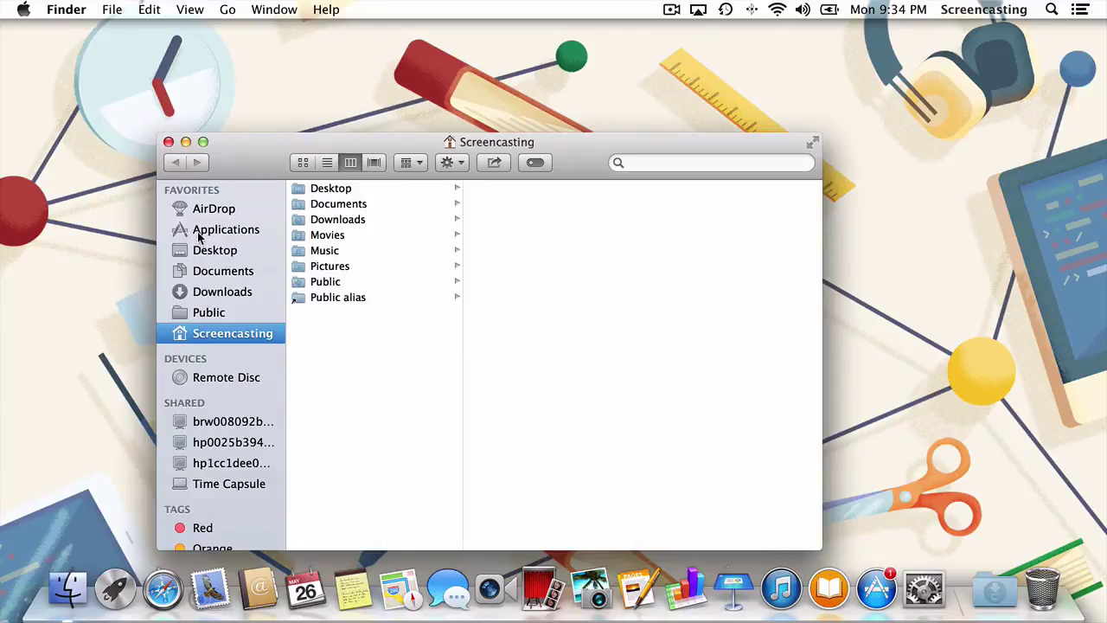
{"action": "left_click", "coordinate": [199, 232]}
{"action": "scroll", "coordinate": [329, 393], "scroll_direction": "down", "scroll_amount": 5}
{"action": "scroll", "coordinate": [328, 394], "scroll_direction": "down", "scroll_amount": 10}
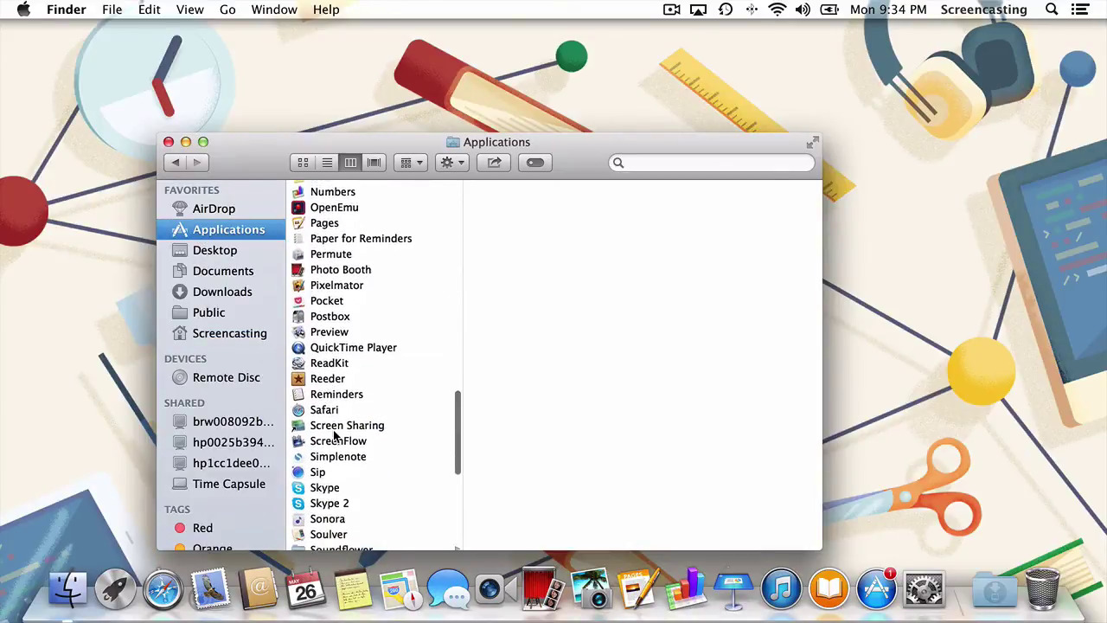
{"action": "left_click", "coordinate": [338, 427]}
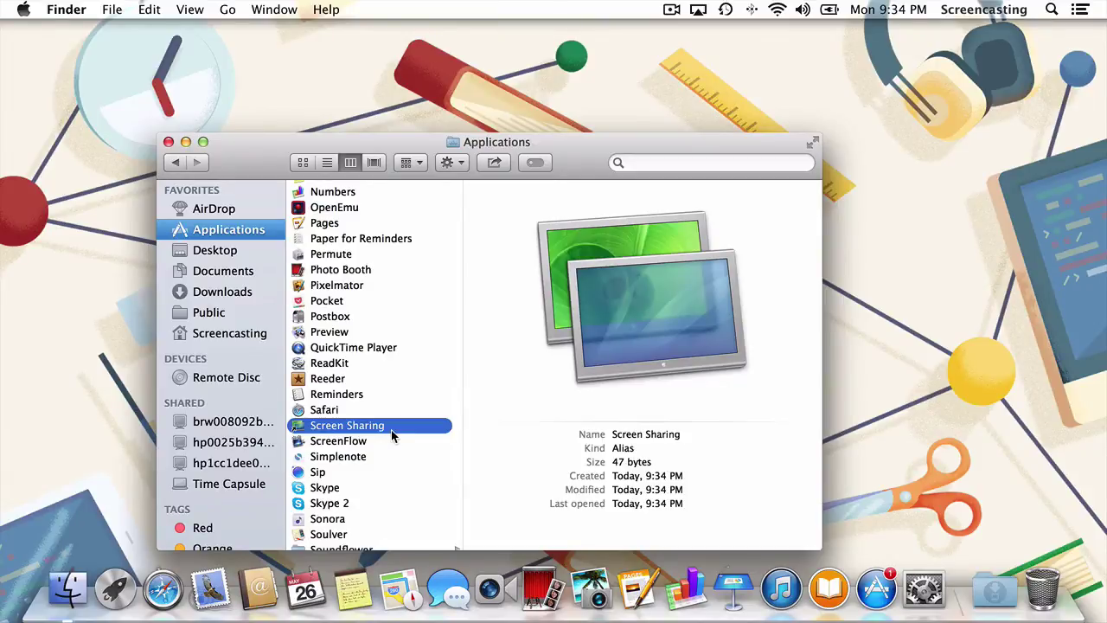
{"action": "left_click_drag", "start_coordinate": [387, 430], "coordinate": [855, 596]}
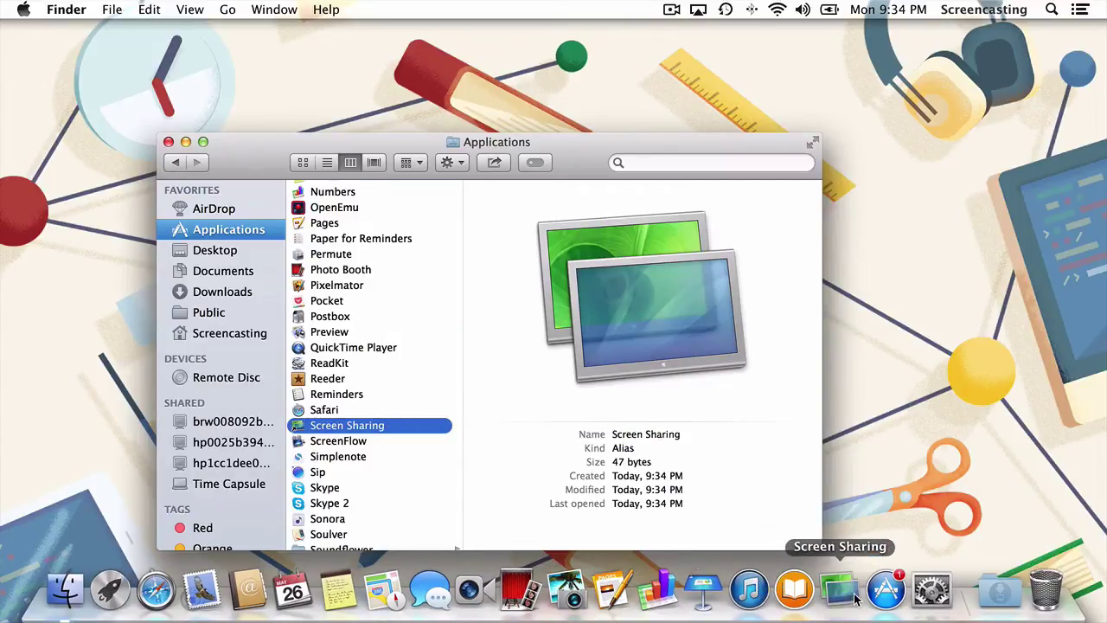
{"action": "key", "text": "super+w"}
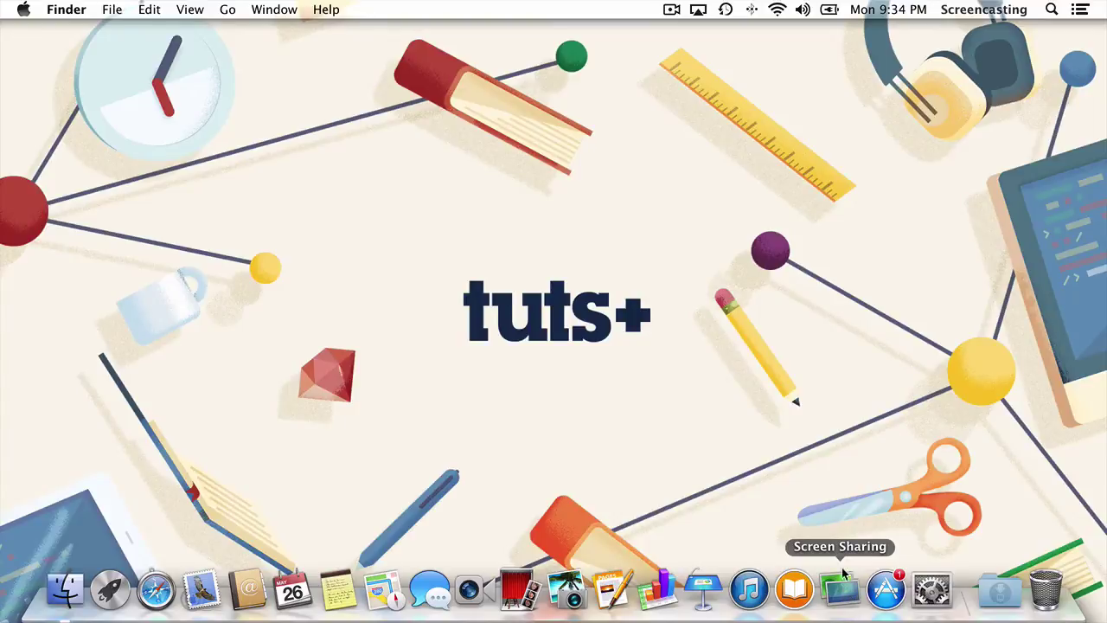
{"action": "left_click", "coordinate": [847, 595]}
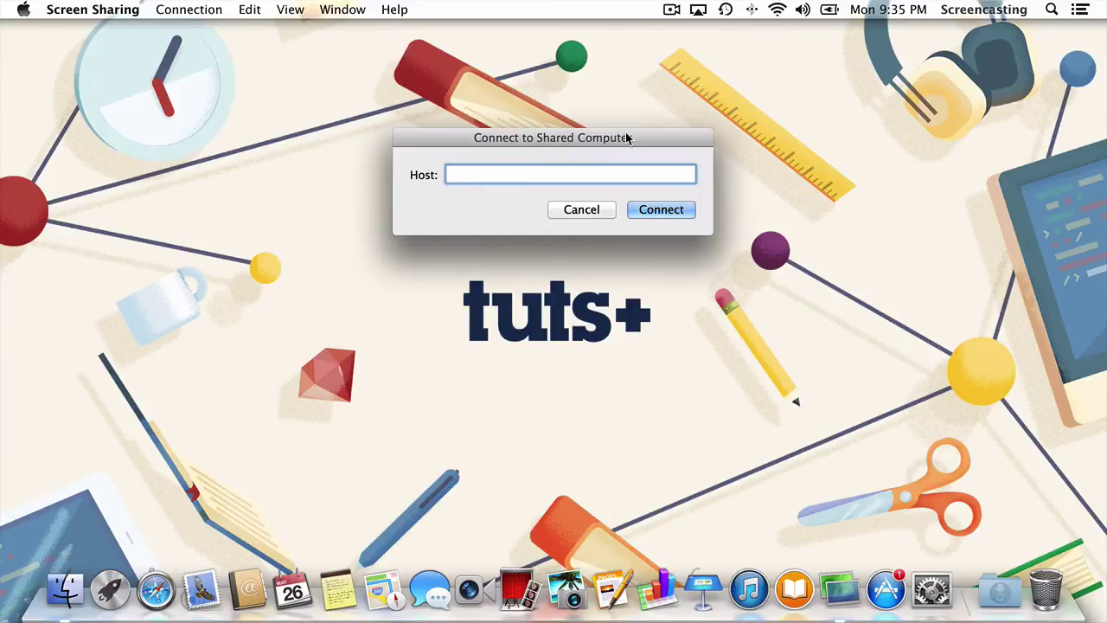
{"action": "left_click", "coordinate": [206, 12]}
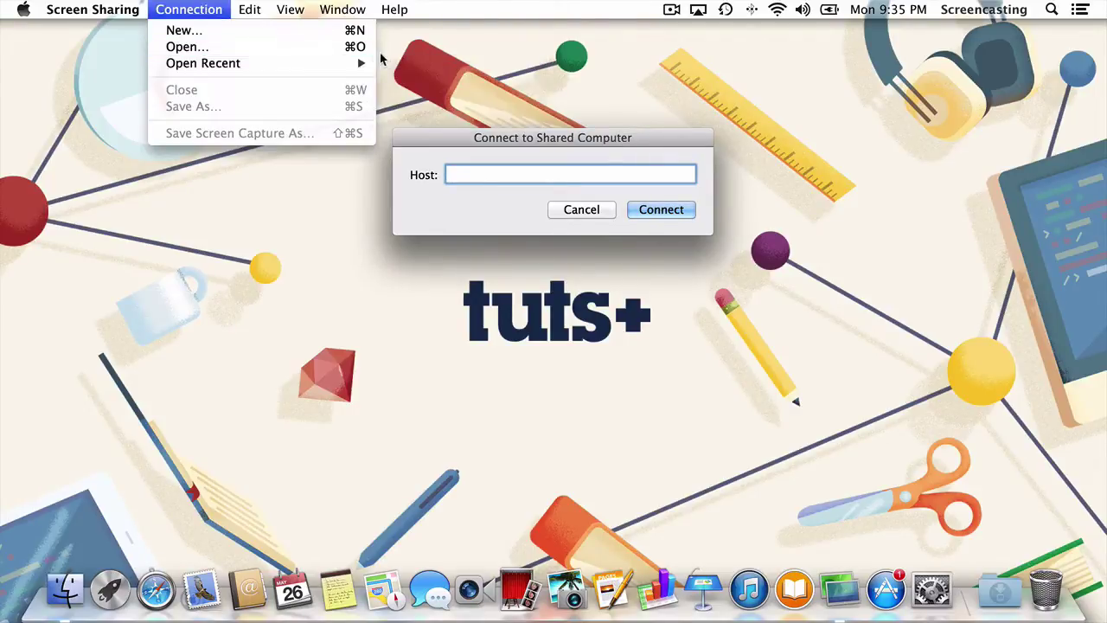
{"action": "mouse_move", "coordinate": [364, 63]}
{"action": "left_click", "coordinate": [406, 63]}
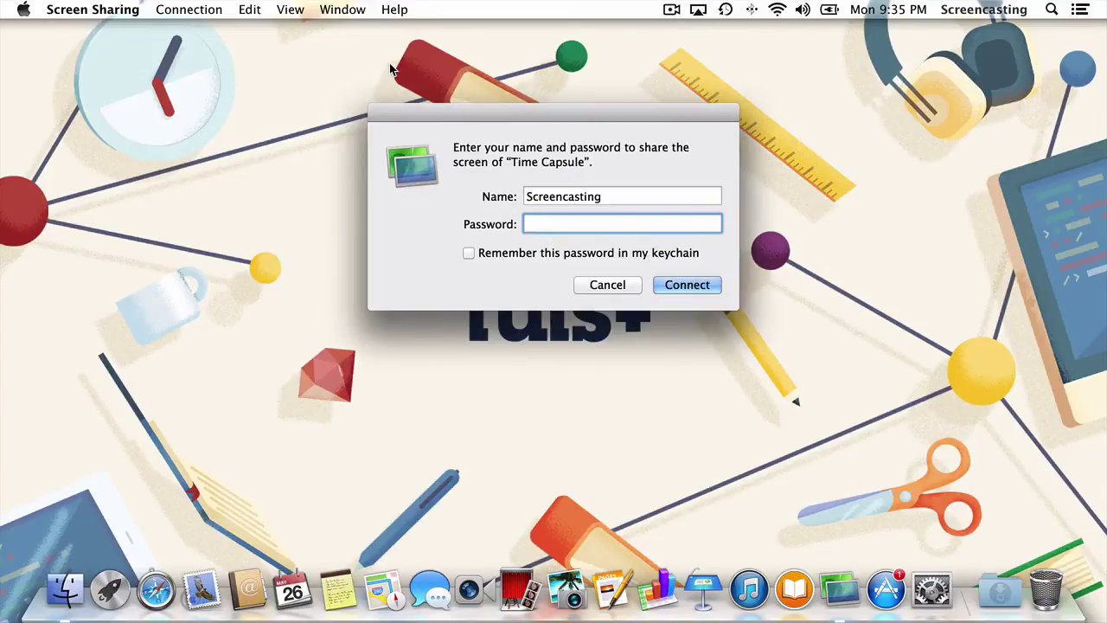
{"action": "key", "text": "Escape"}
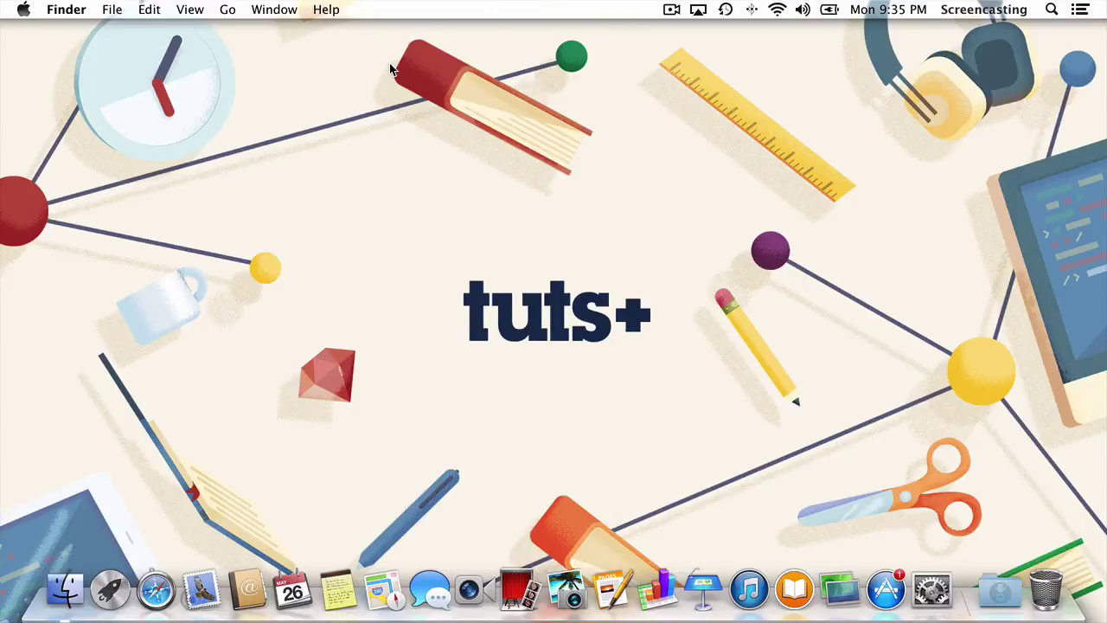
Launch AppleScript Editor and write open location "vnc://Time-Capsule.home"
{"action": "key", "text": "super+space"}
{"action": "type", "text": "apple"}
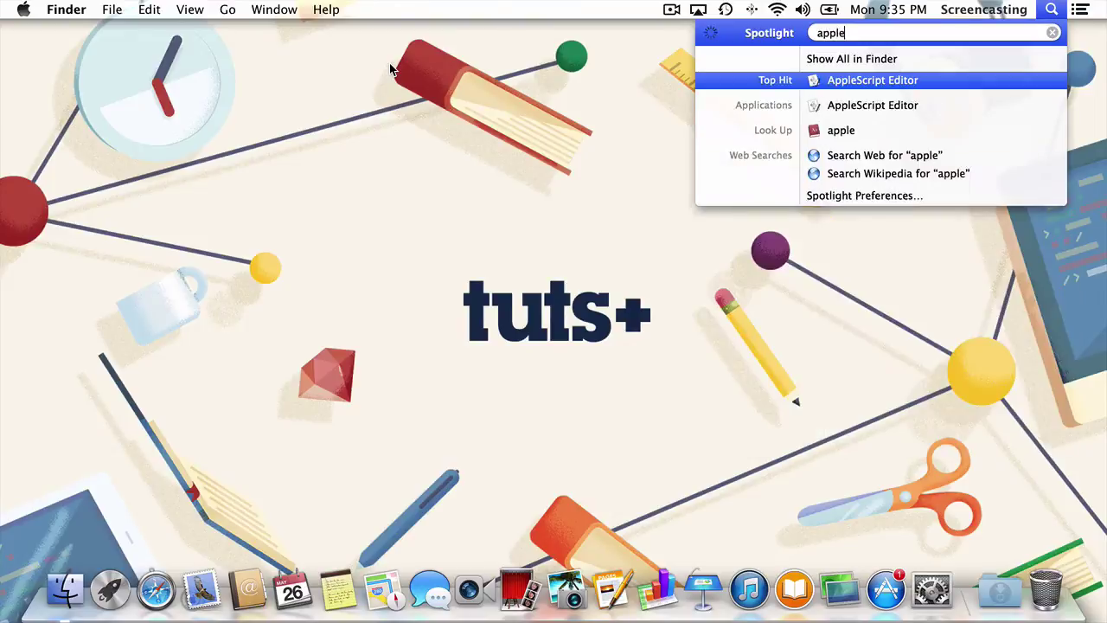
{"action": "key", "text": "Return"}
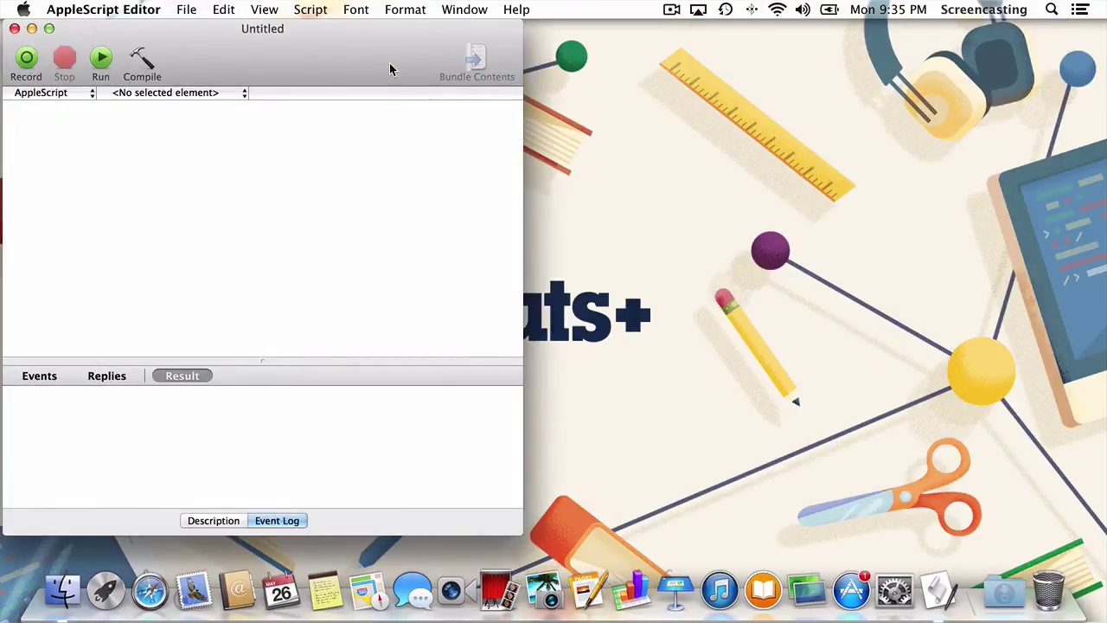
{"action": "type", "text": "open locat"}
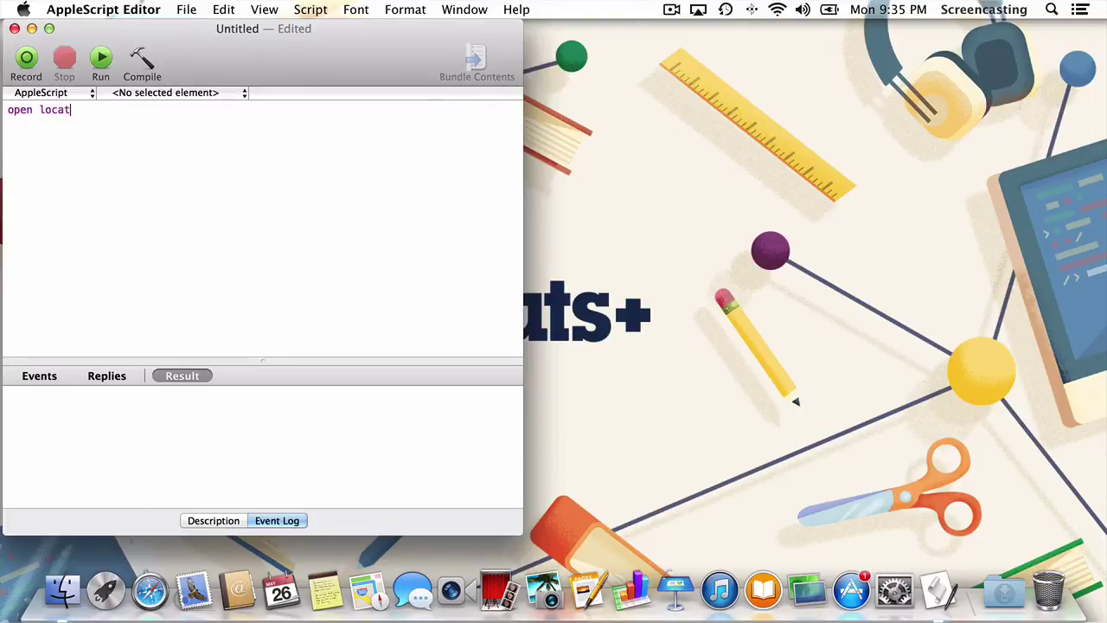
{"action": "type", "text": "ion \"vnc://Time-Capsule.home\""}
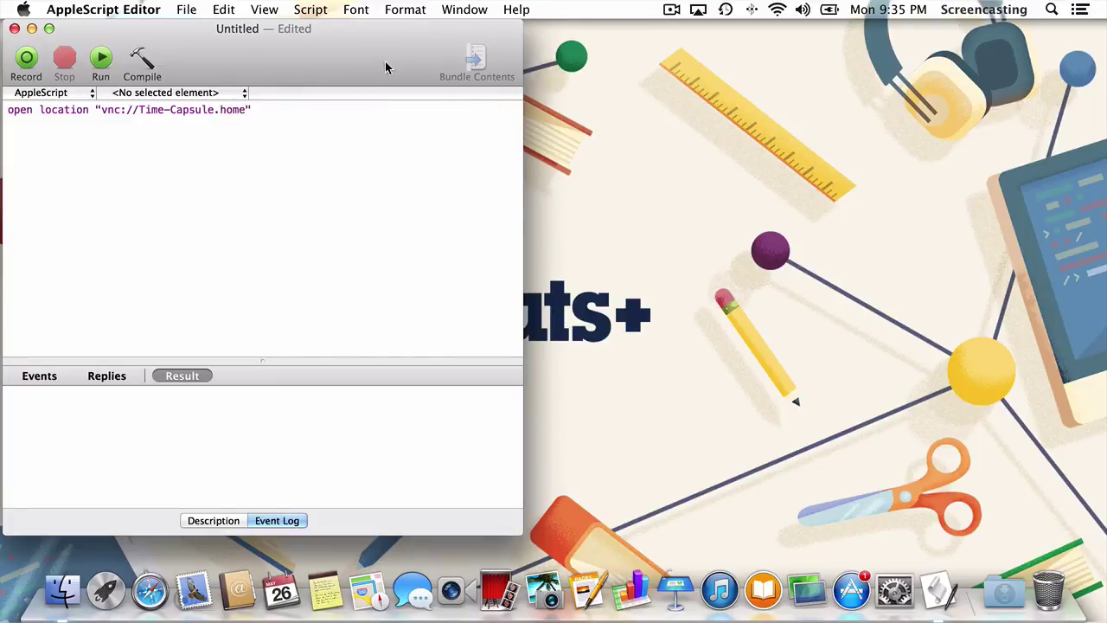
Compile and test-run the script, then quit the Screen Sharing session it opened
{"action": "left_click", "coordinate": [149, 66]}
{"action": "left_click", "coordinate": [100, 59]}
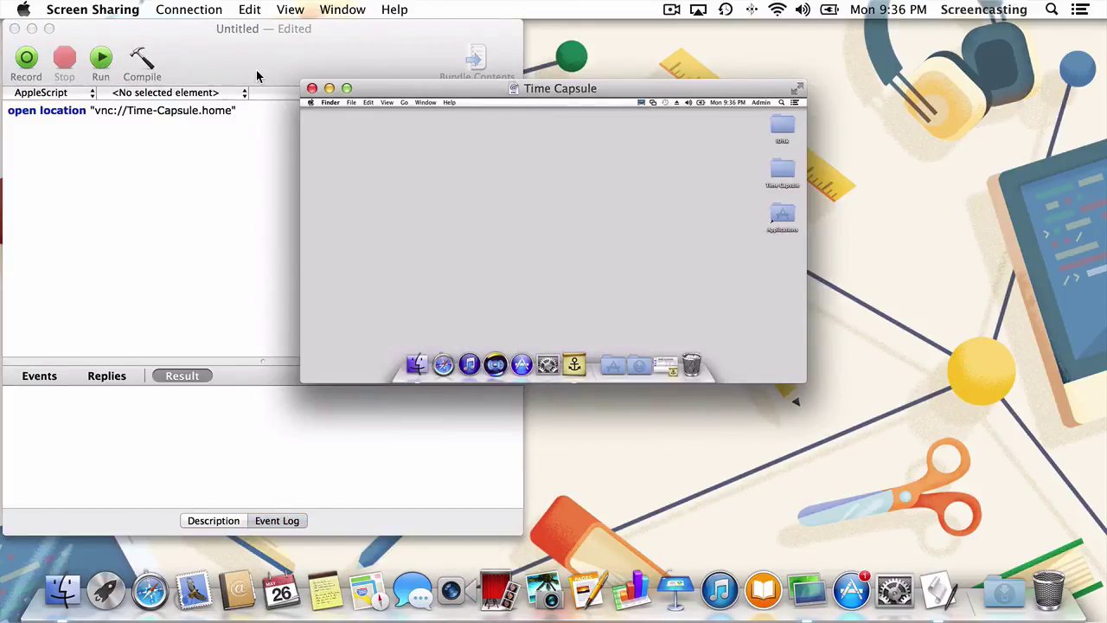
{"action": "left_click", "coordinate": [54, 9]}
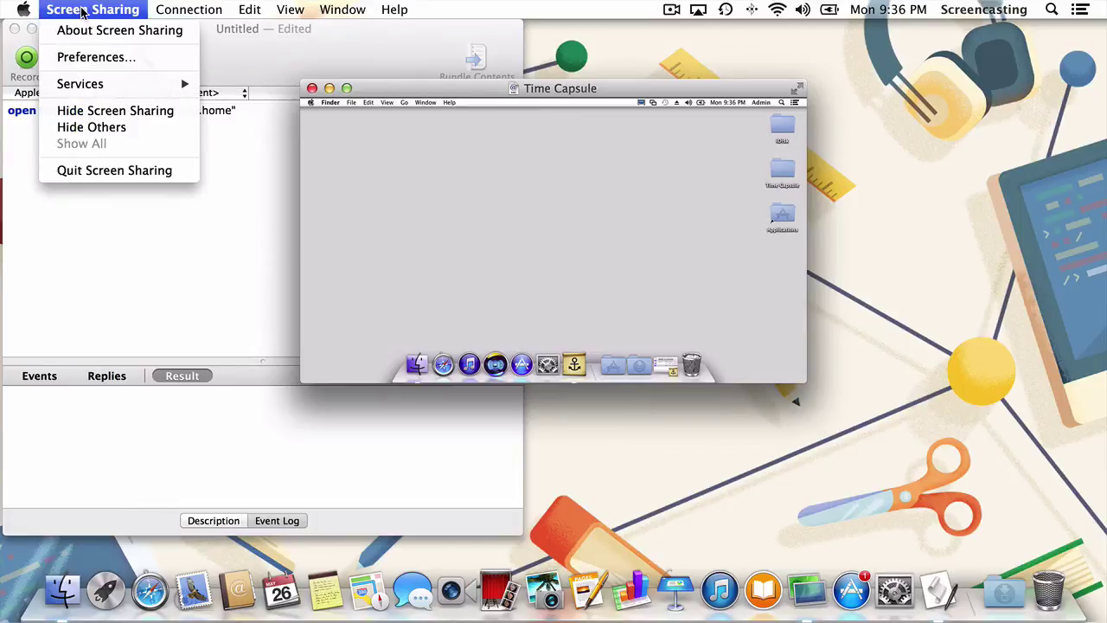
{"action": "left_click", "coordinate": [102, 171]}
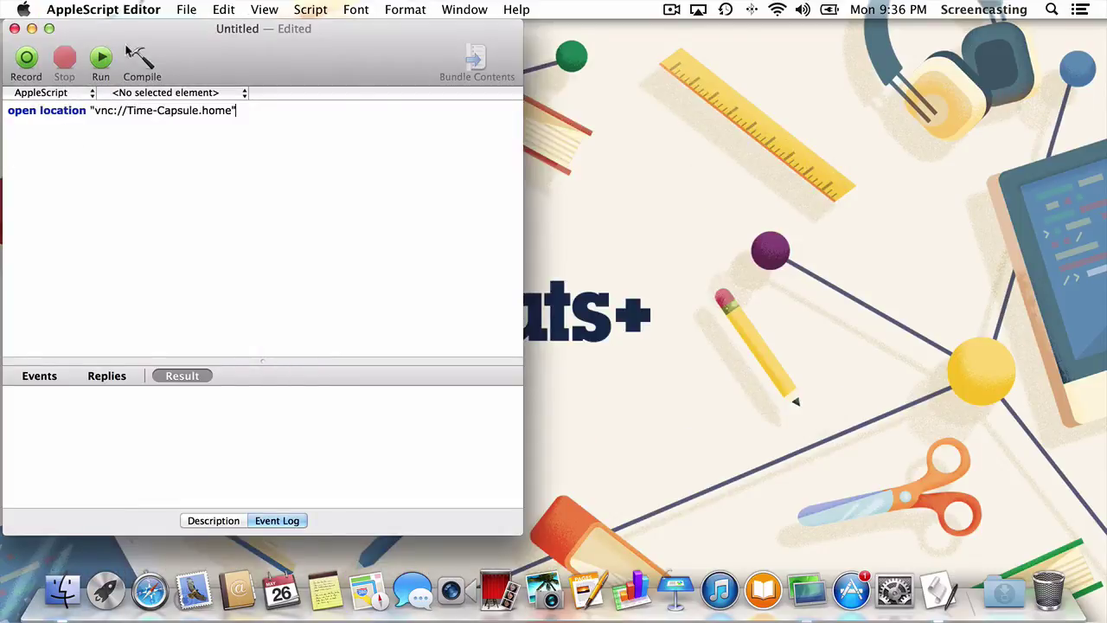
Export the script as an application named 'Remote' in Applications, then hide AppleScript Editor
{"action": "left_click", "coordinate": [186, 9]}
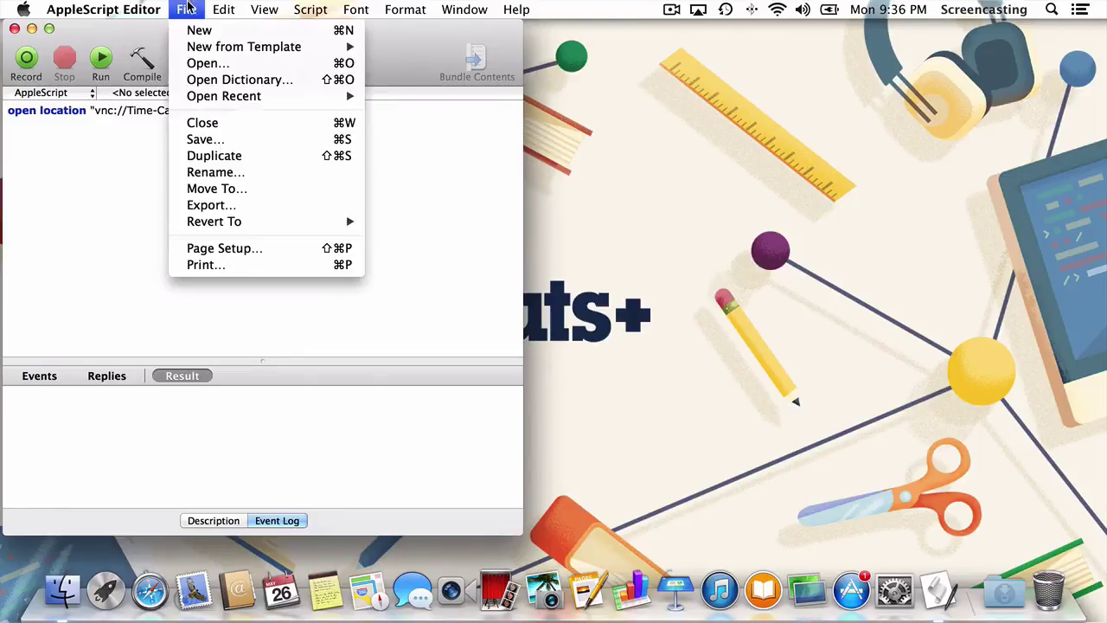
{"action": "left_click", "coordinate": [227, 205]}
{"action": "type", "text": "Remote"}
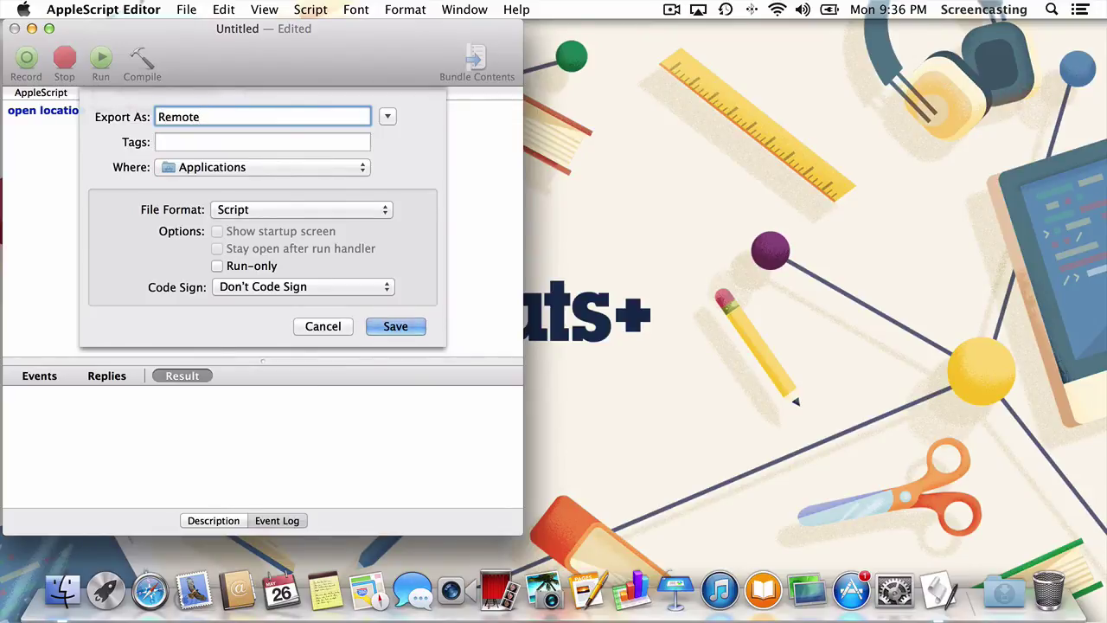
{"action": "left_click", "coordinate": [256, 208]}
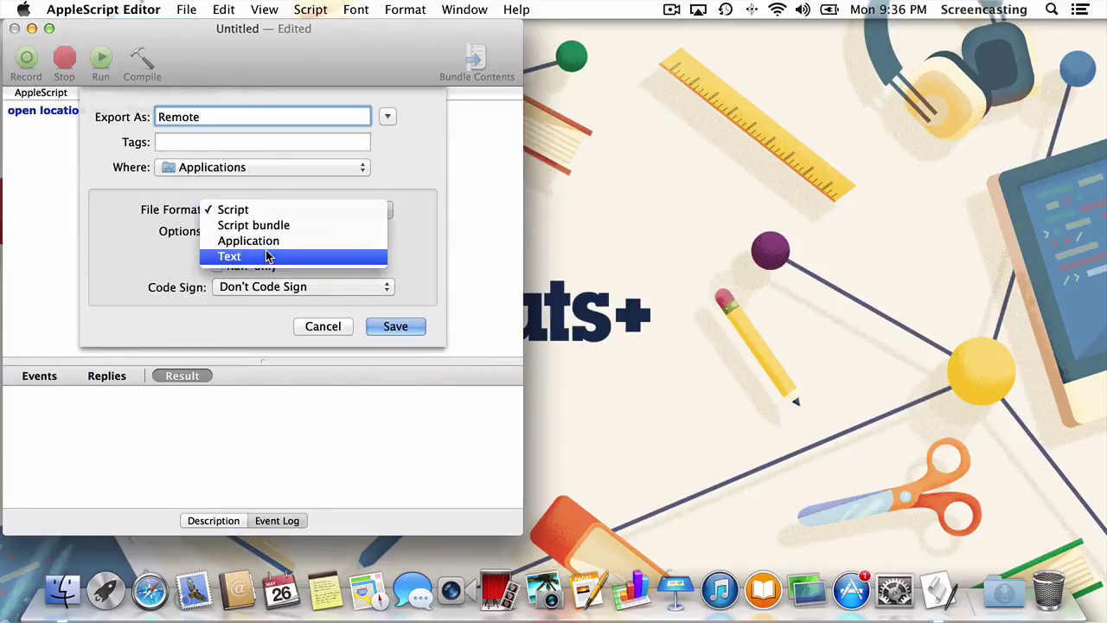
{"action": "left_click", "coordinate": [264, 241]}
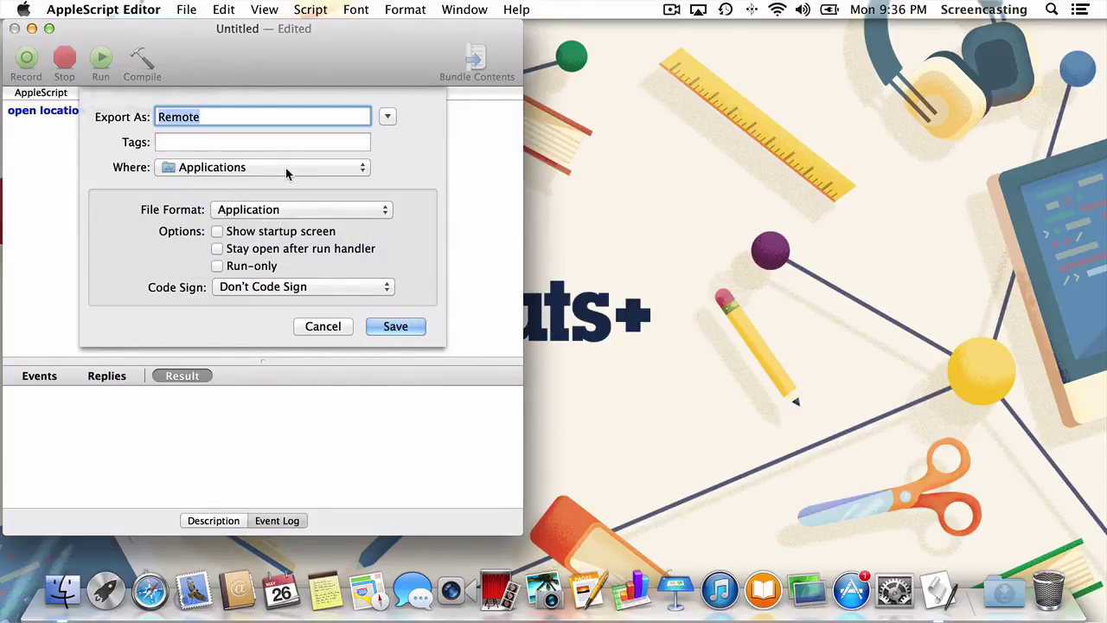
{"action": "left_click", "coordinate": [408, 320]}
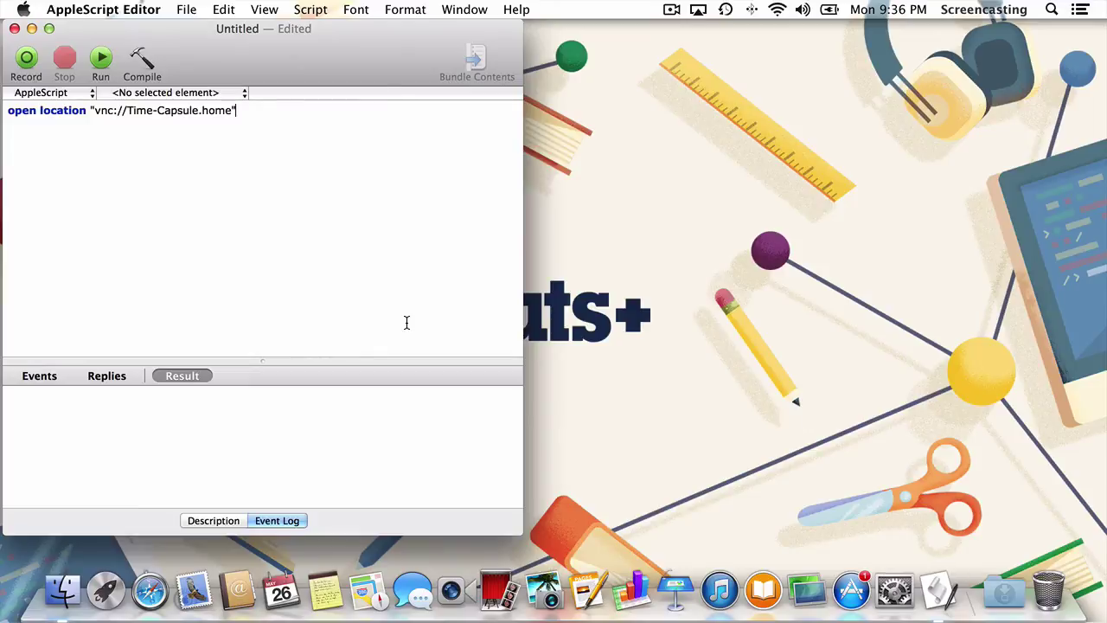
{"action": "key", "text": "super+h"}
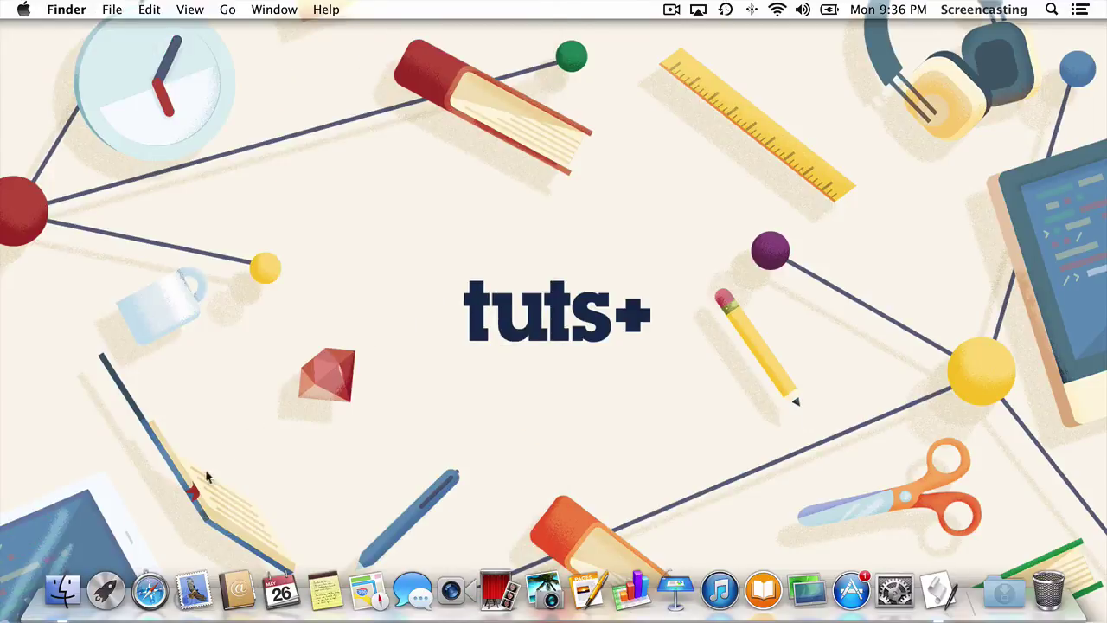
Launch the Remote app from the Applications folder, opening Time Capsule's screen
{"action": "left_click", "coordinate": [62, 591]}
{"action": "left_click", "coordinate": [223, 230]}
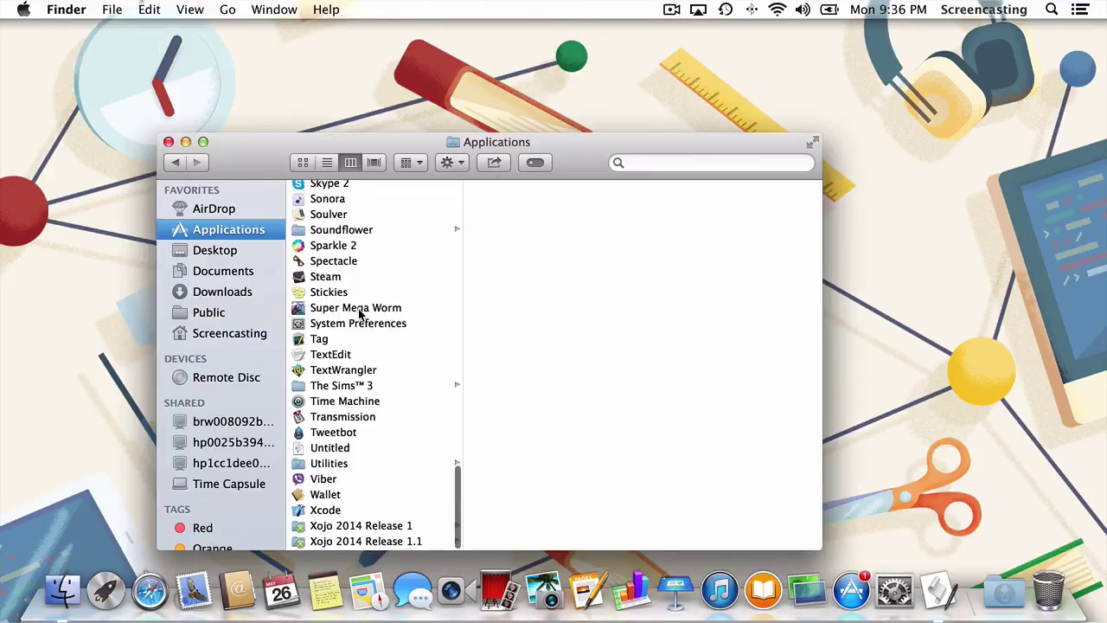
{"action": "scroll", "coordinate": [360, 311], "scroll_direction": "up", "scroll_amount": 5}
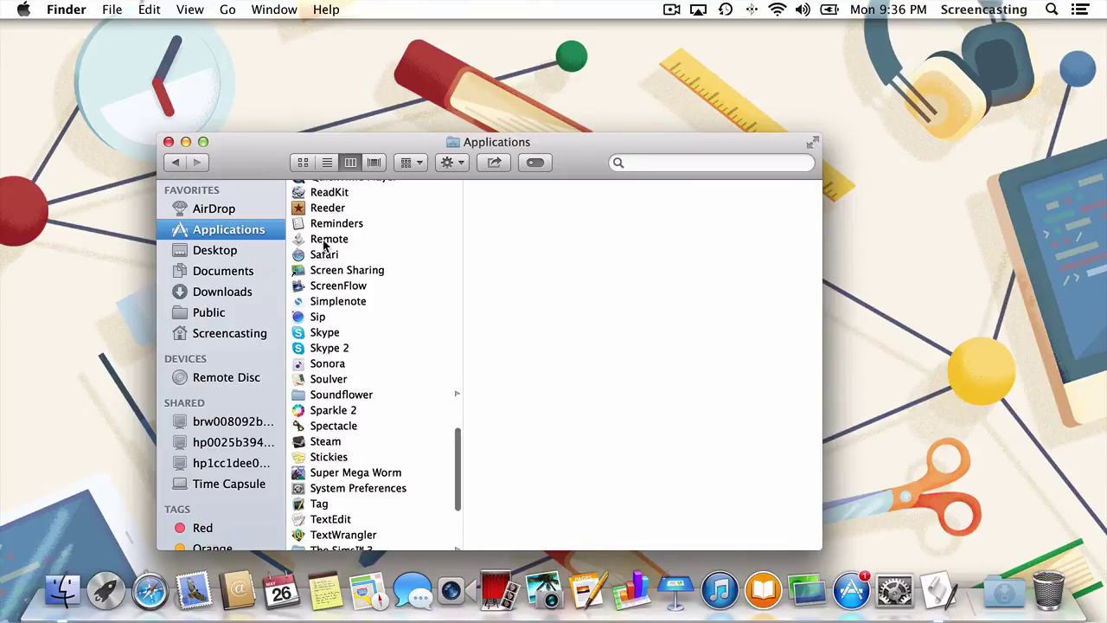
{"action": "left_click", "coordinate": [327, 243]}
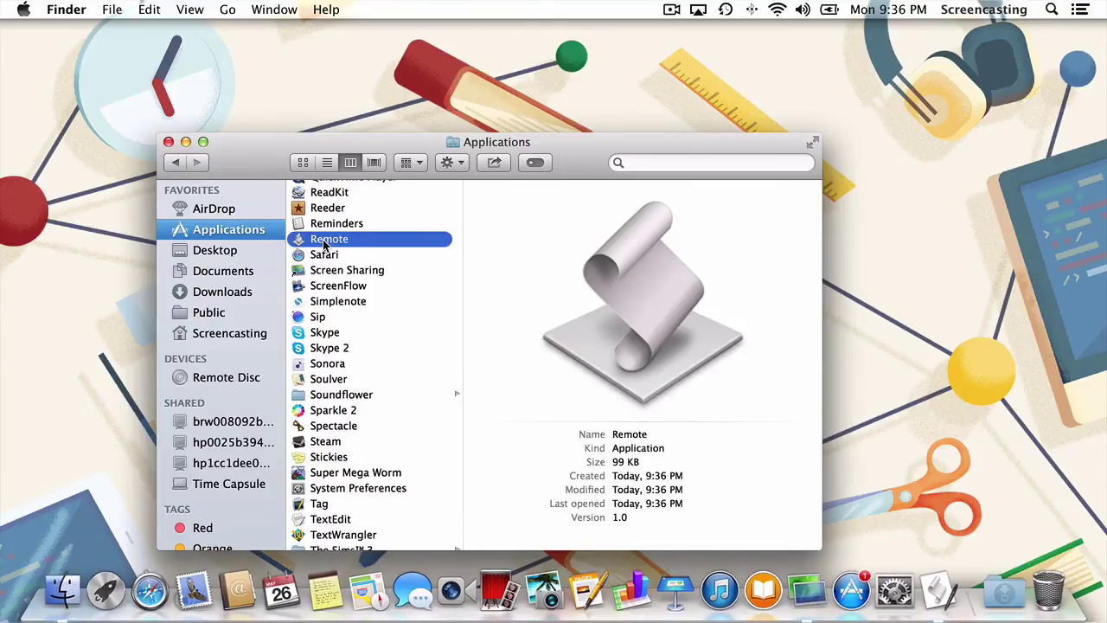
{"action": "double_click", "coordinate": [325, 243]}
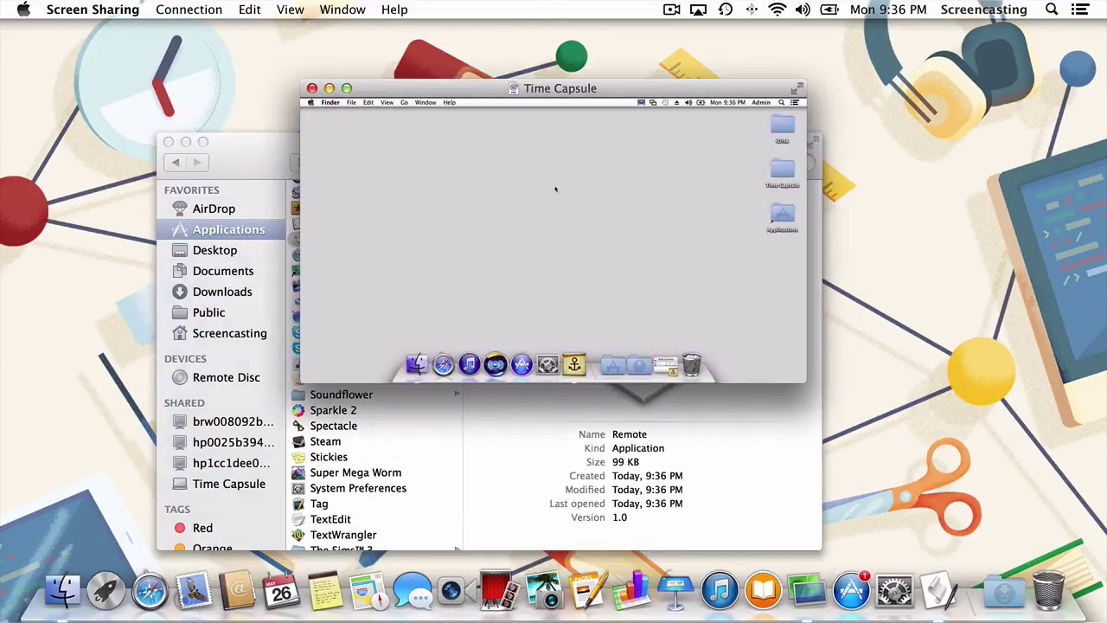